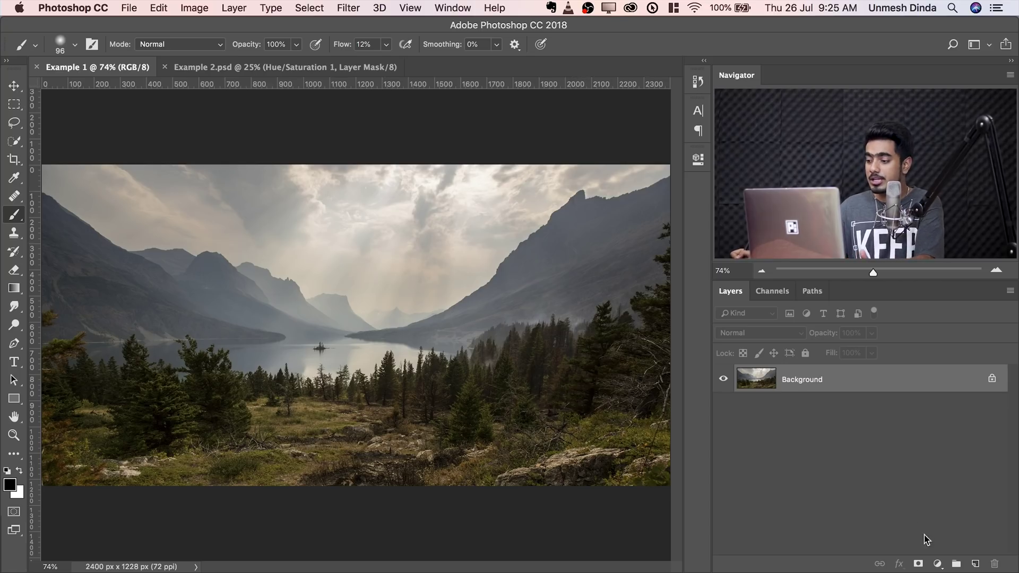
Add a Levels adjustment layer in Overlay blend mode, then collapse its Properties panel
click(937, 566)
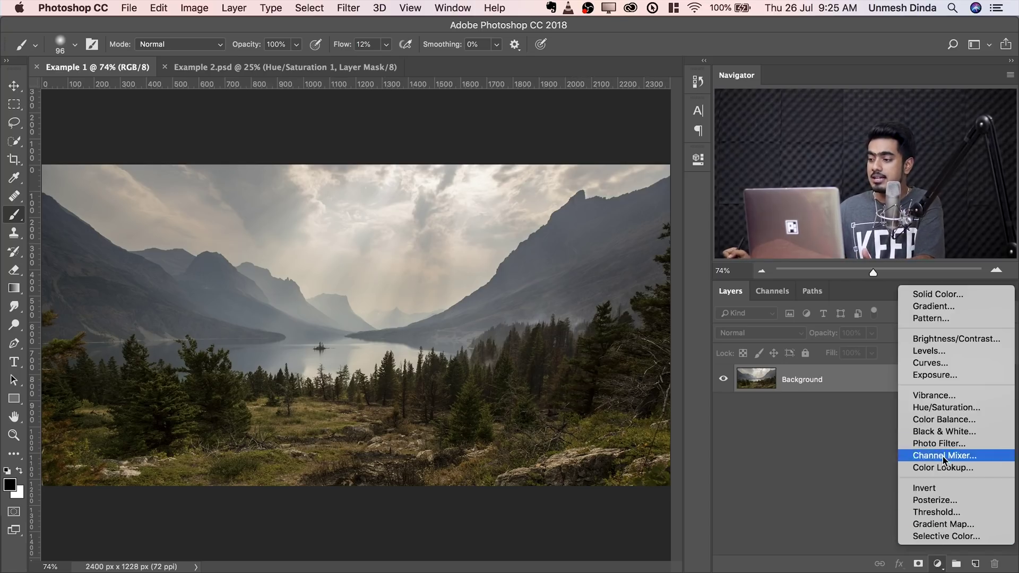
click(931, 351)
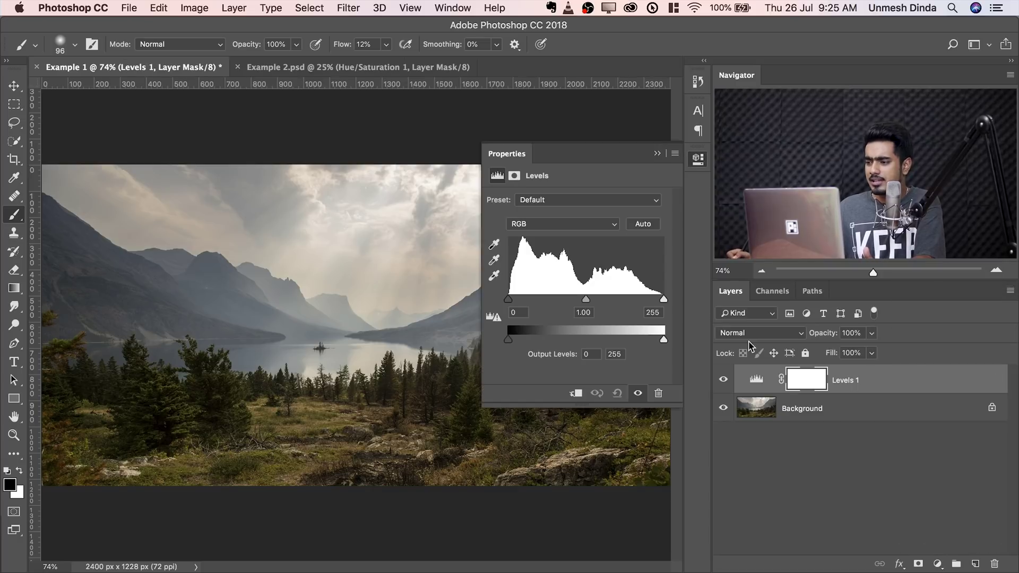
click(761, 338)
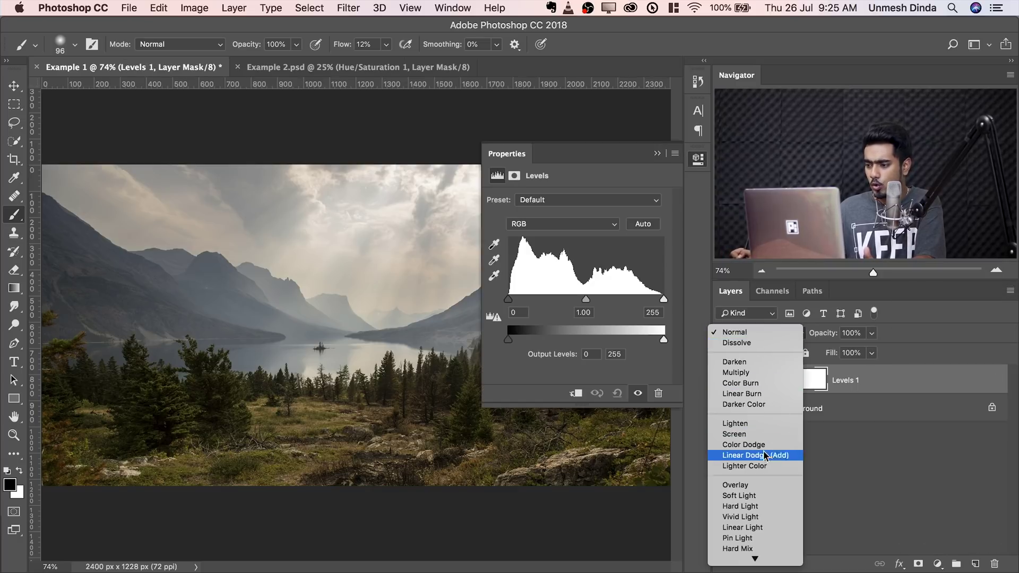
click(749, 486)
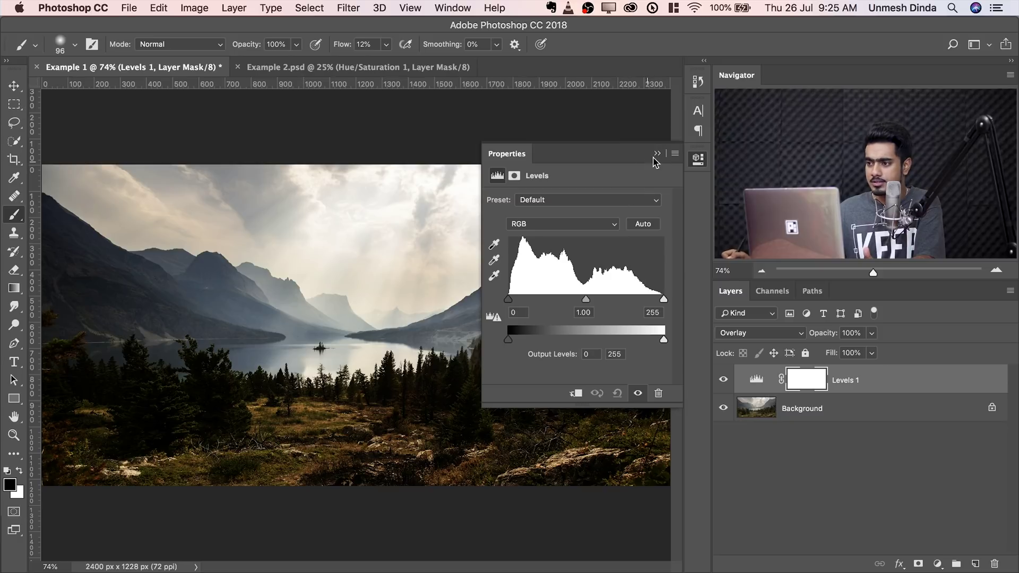
click(656, 154)
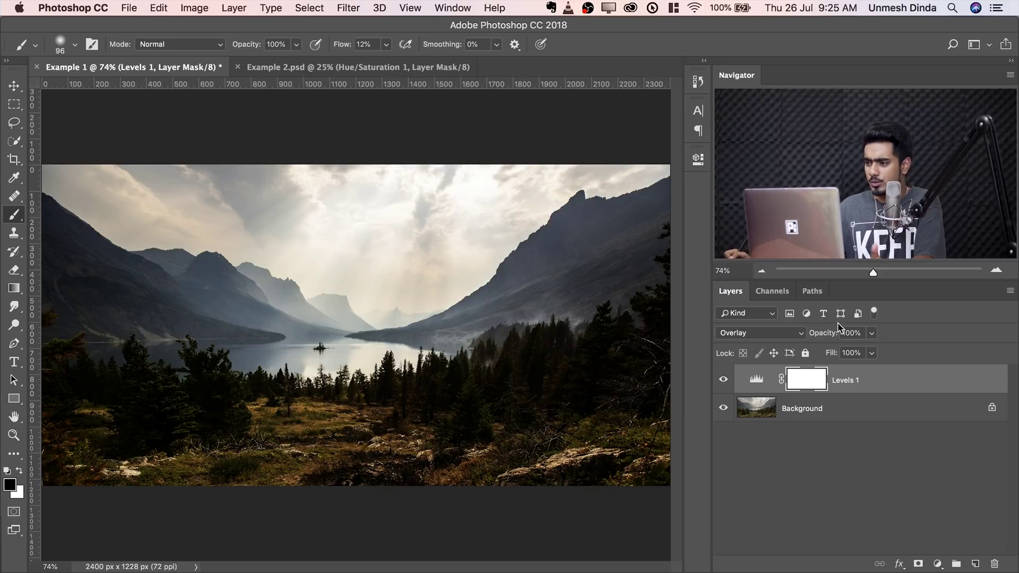
Lower the Levels 1 layer opacity gradually, through 78% and 42%, down to 26%
click(872, 333)
drag(873, 350, 896, 340)
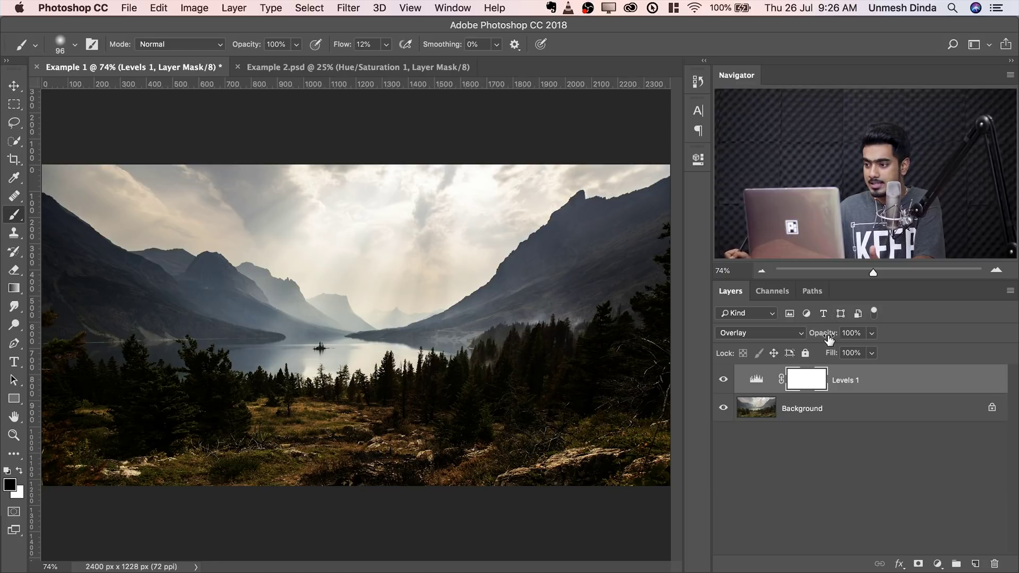
drag(828, 339, 770, 341)
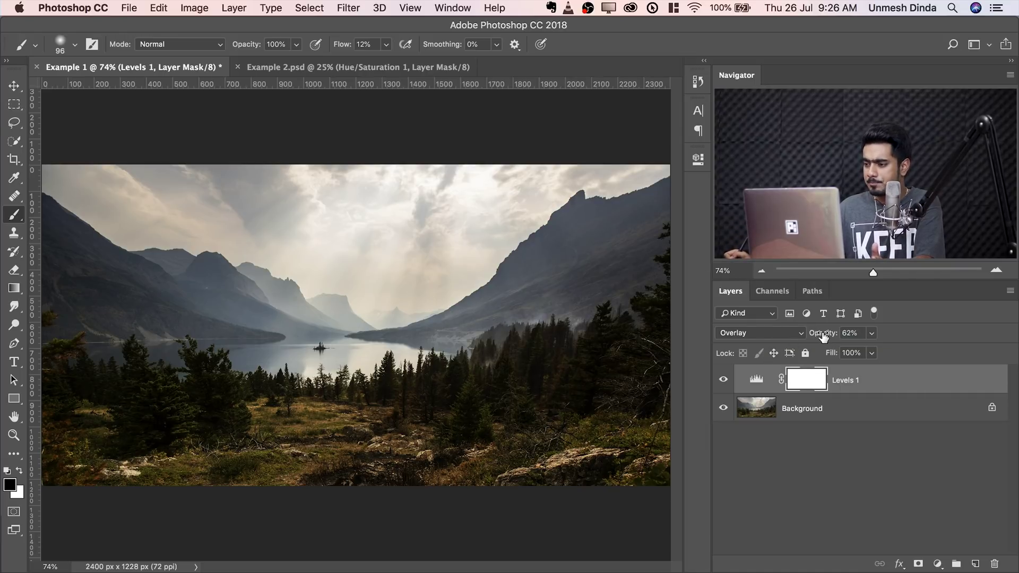
drag(824, 338, 807, 340)
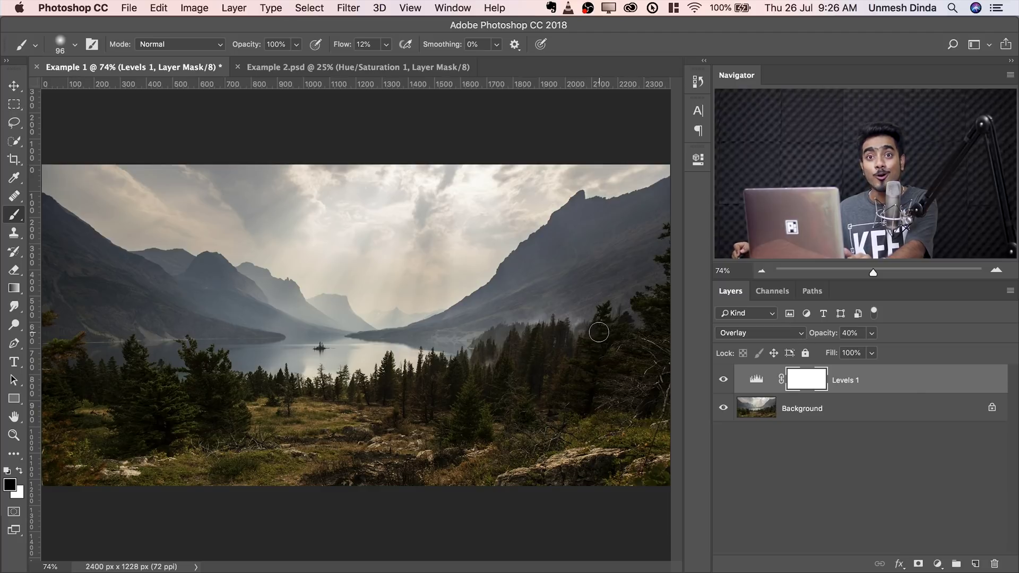
drag(822, 337, 728, 328)
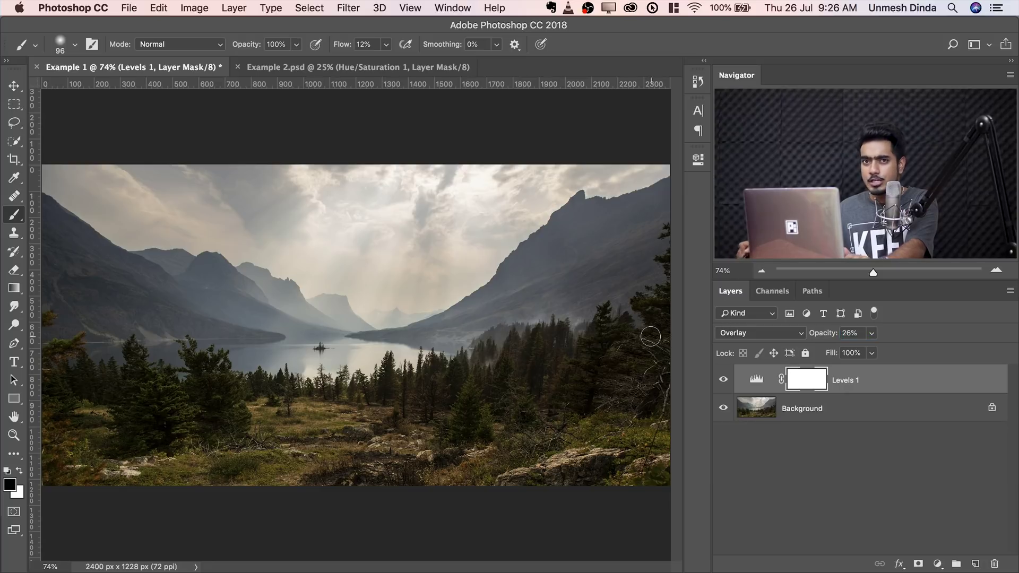
Reset the Levels 1 opacity to 100%, then bring it to 61%
click(819, 337)
text(100)
key(Return)
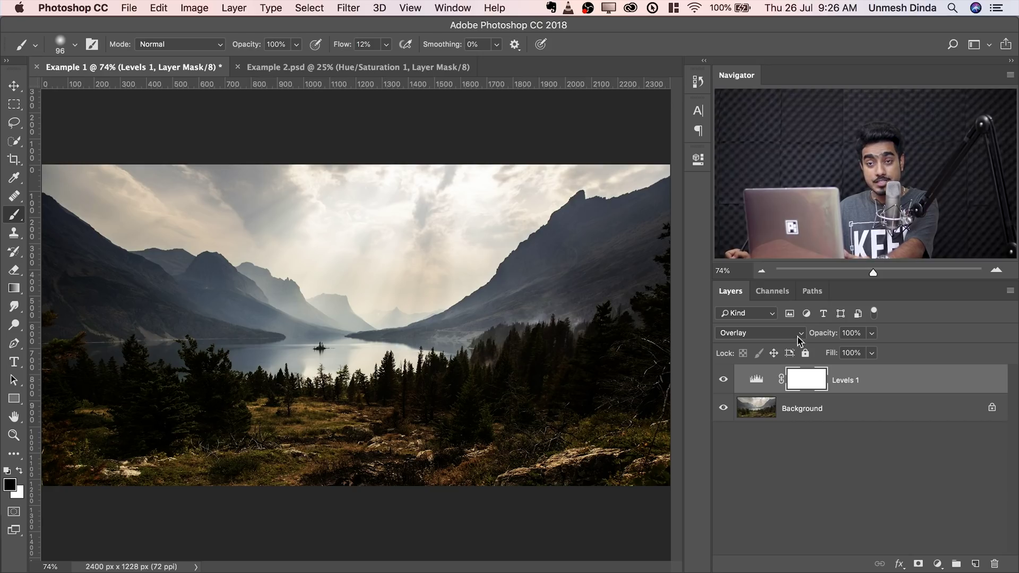
drag(821, 340, 796, 341)
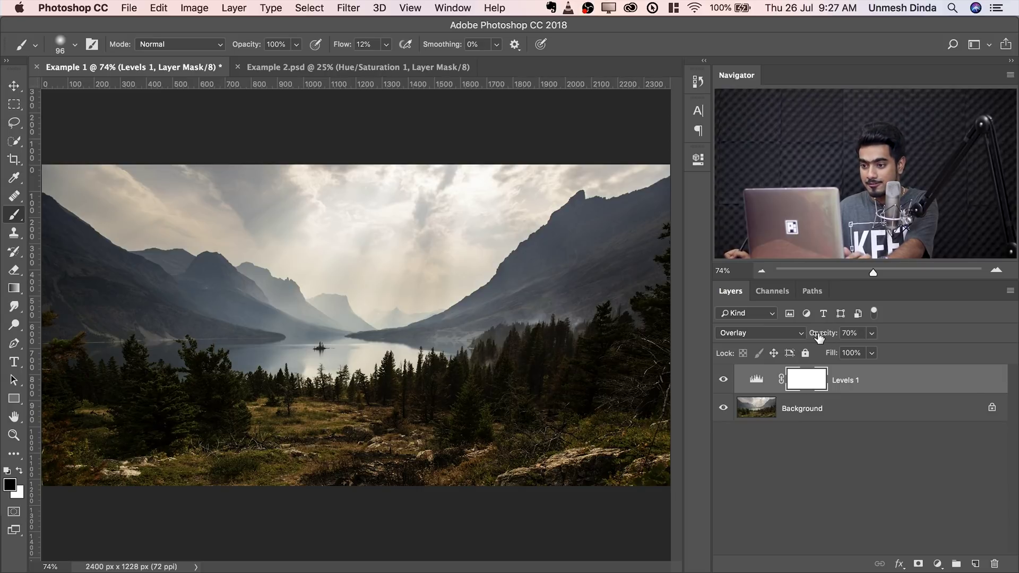
drag(819, 337, 758, 336)
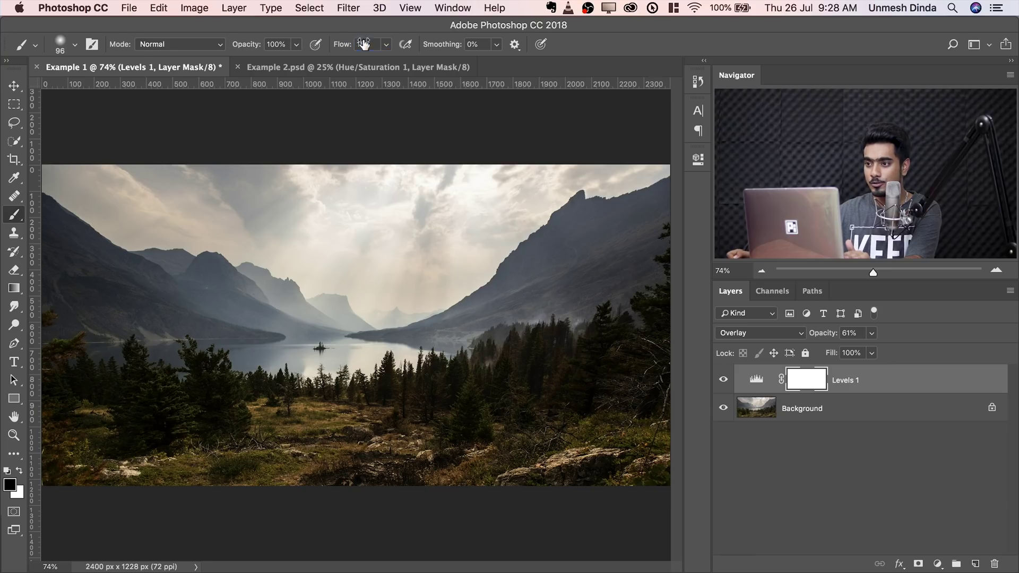
Set the brush flow in the options bar to 81%
drag(346, 49, 420, 45)
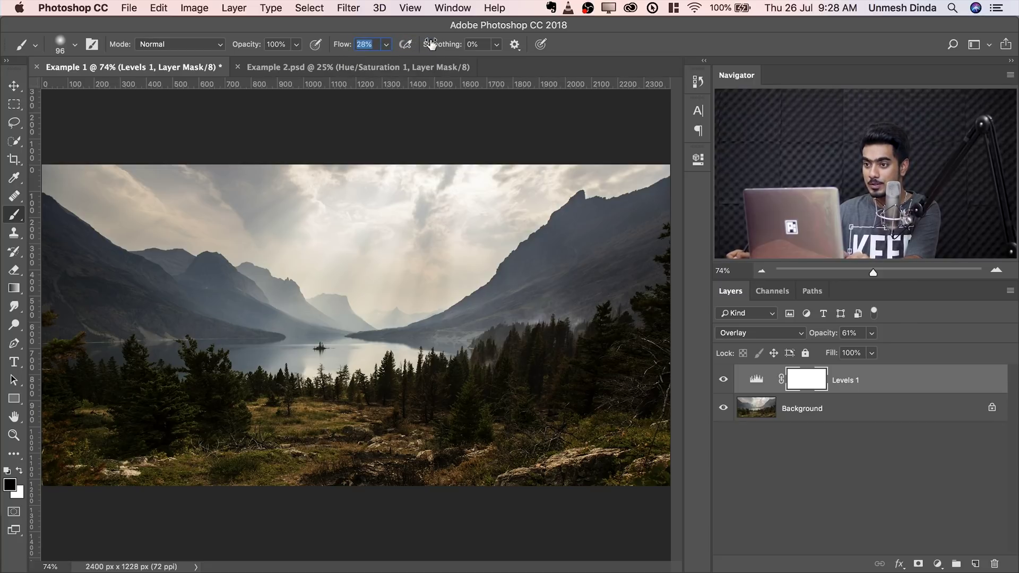
text(100)
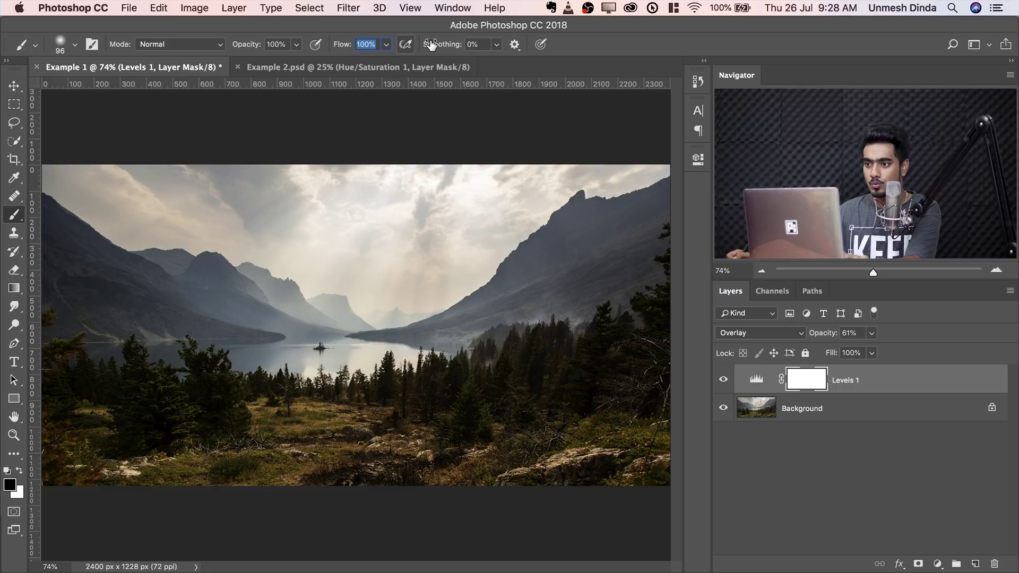
key(Return)
drag(416, 45, 407, 46)
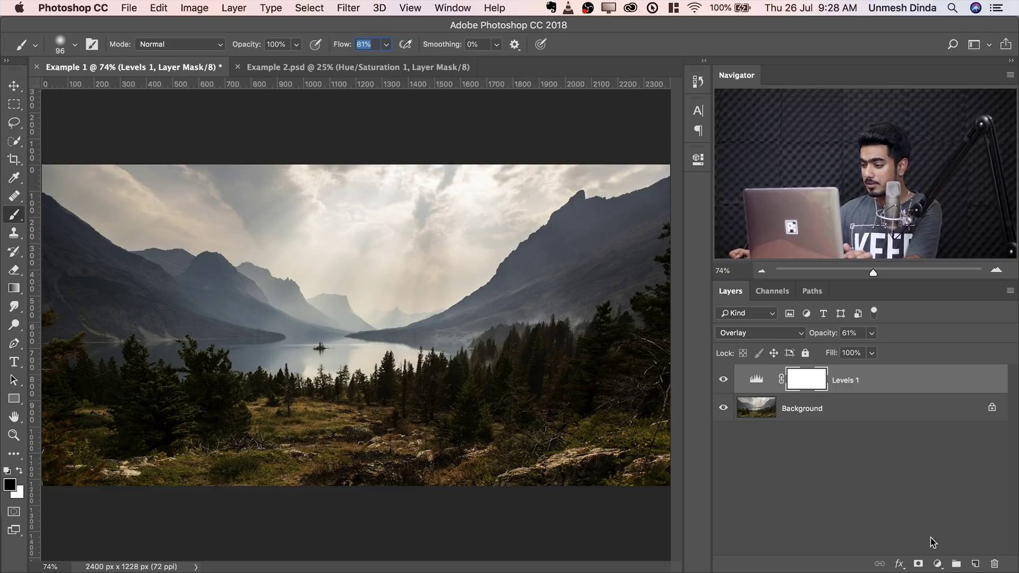
click(938, 564)
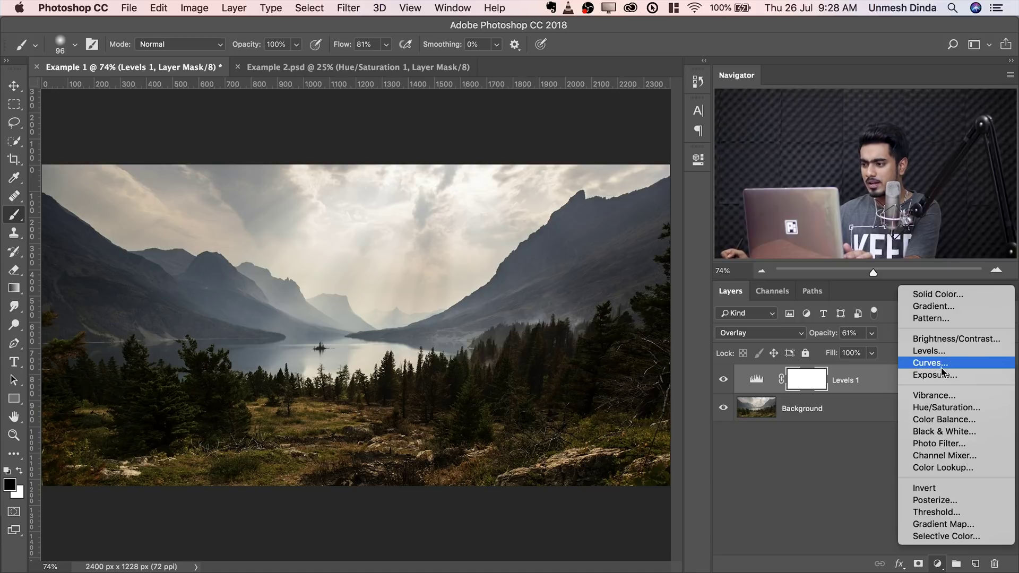
Add a Curves layer and adjust its midtone point to darken the landscape
click(940, 363)
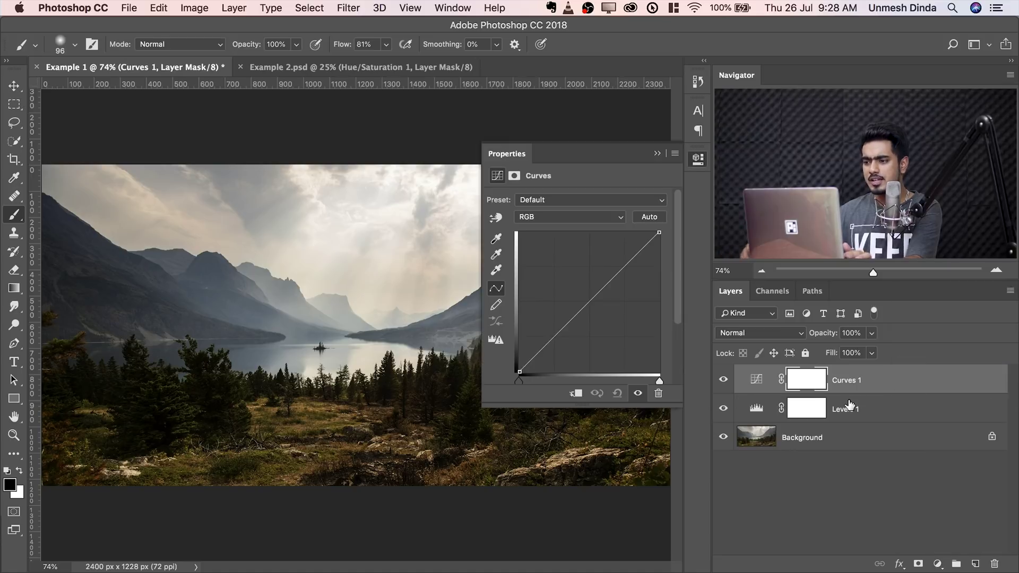
click(589, 300)
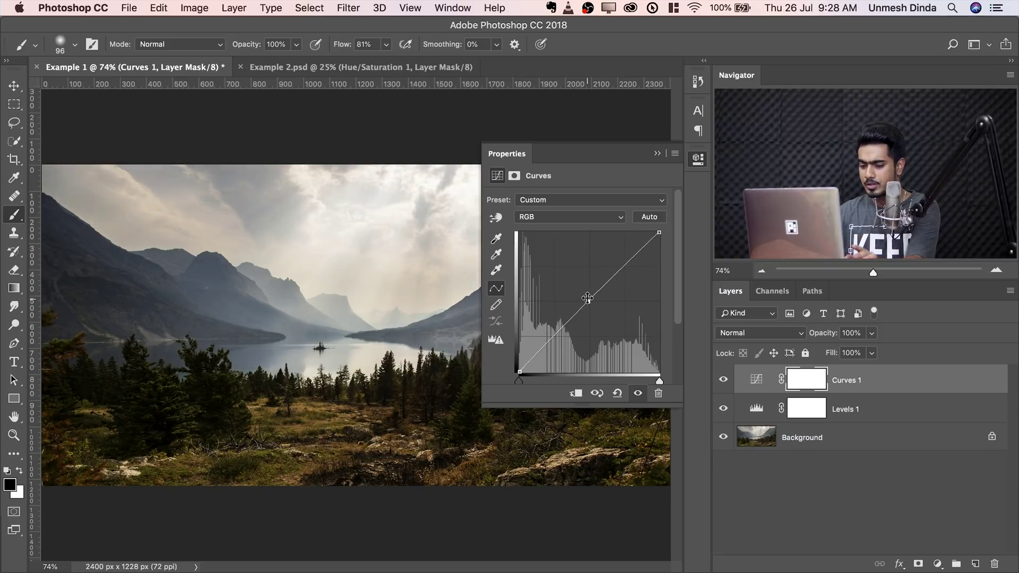
mouse_move(588, 299)
mouse_down()
mouse_move(587, 269)
mouse_move(588, 283)
mouse_up()
key(shift+Down)
key(shift+Down)
key(shift+Down)
key(shift+Down)
key(shift+Down)
key(shift+Down)
key(shift+Down)
key(shift+Down)
key(shift+Down)
key(shift+Down)
key(shift+Down)
key(shift+Down)
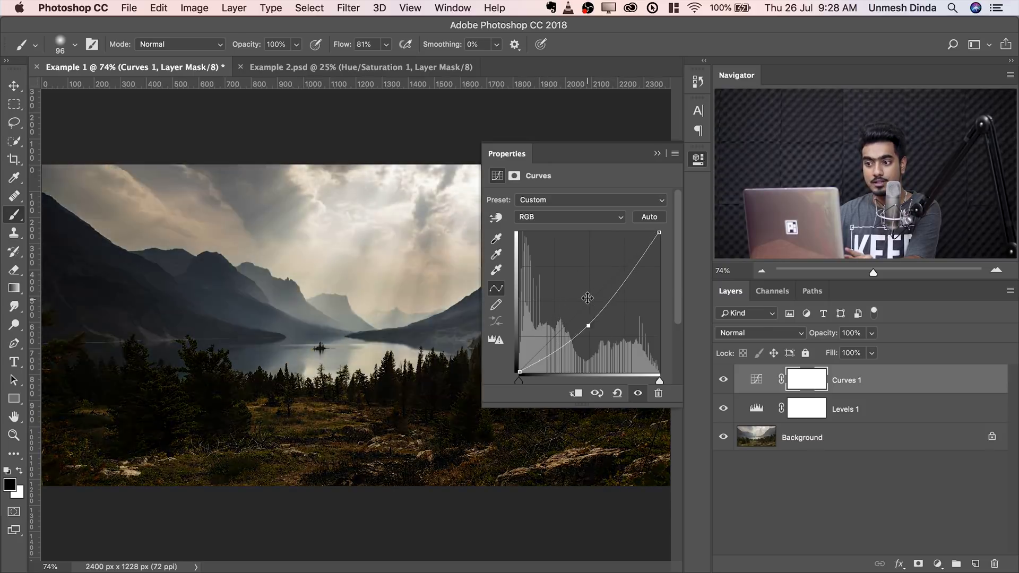
key(shift+Up)
key(shift+Up)
key(shift+Up)
key(shift+Up)
key(shift+Up)
key(shift+Up)
key(shift+Up)
key(shift+Up)
key(shift+Up)
key(shift+Up)
key(shift+Up)
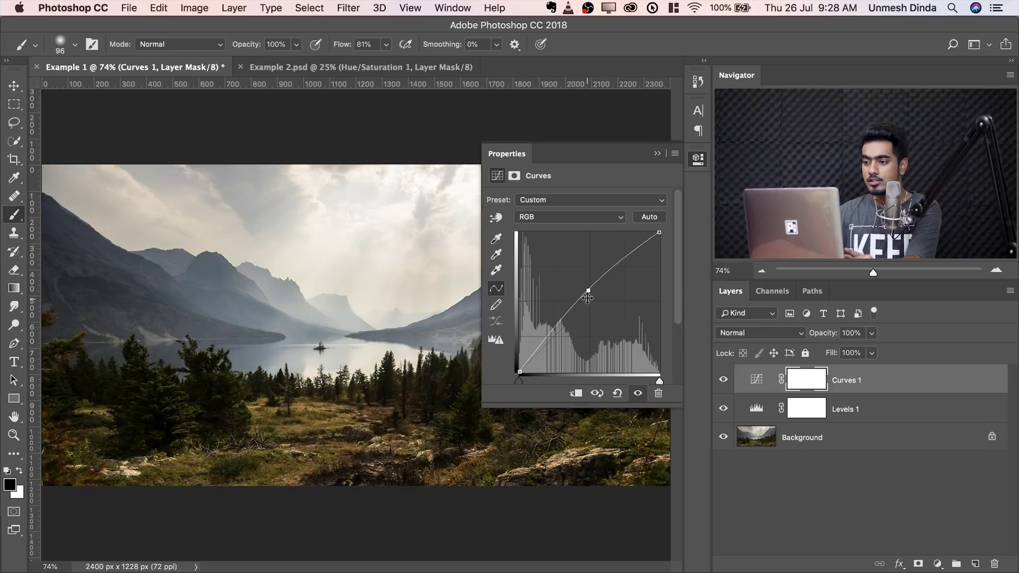
key(shift+Down)
key(shift+Down)
key(shift+Down)
key(shift+Down)
key(shift+Down)
key(shift+Down)
key(shift+Down)
key(shift+Down)
key(shift+Down)
key(shift+Down)
key(shift+Down)
key(shift+Down)
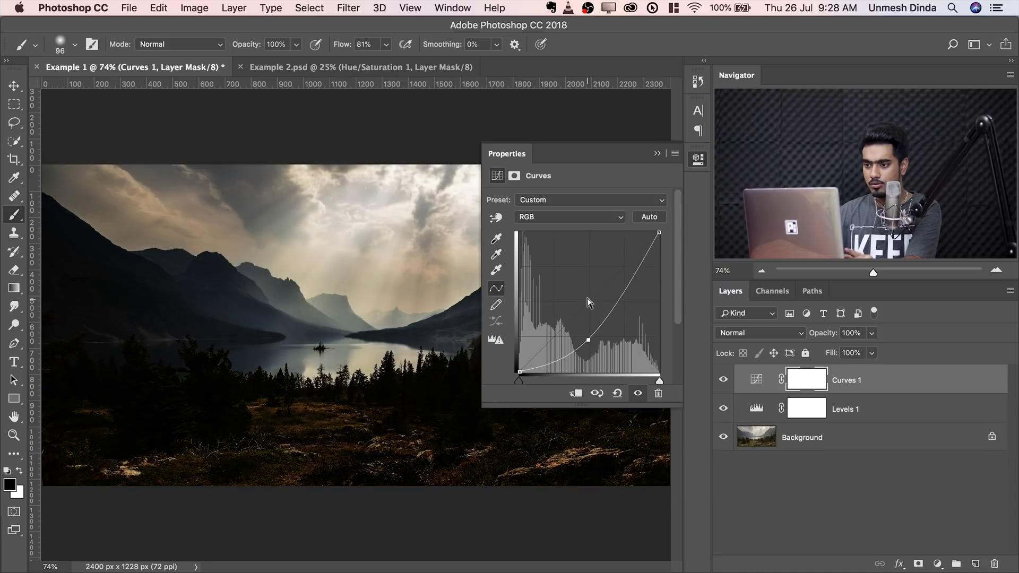
key(shift+Up)
key(shift+Up)
key(shift+Up)
key(shift+Up)
key(shift+Up)
key(shift+Up)
key(shift+Up)
key(shift+Up)
key(shift+Down)
key(shift+Down)
key(shift+Down)
key(shift+Down)
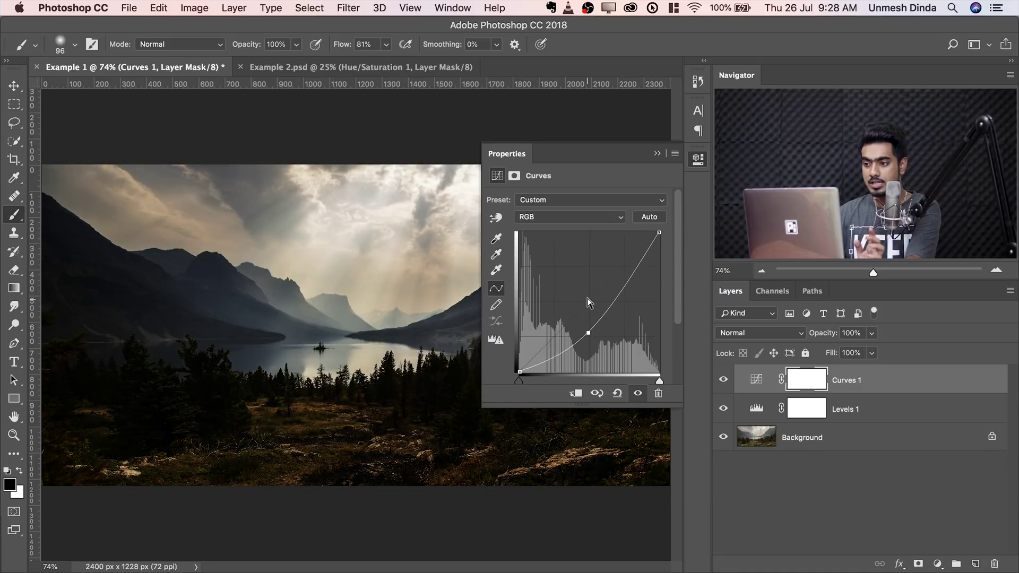
key(shift+Up)
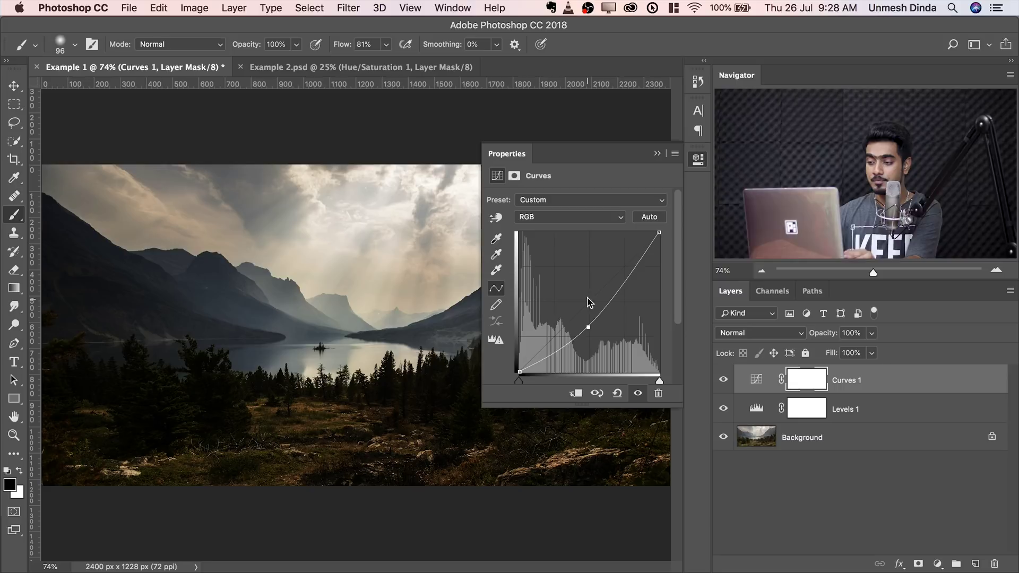
In Example 2.psd, shift the Hue/Saturation layer's Reds hue to about -100
click(657, 153)
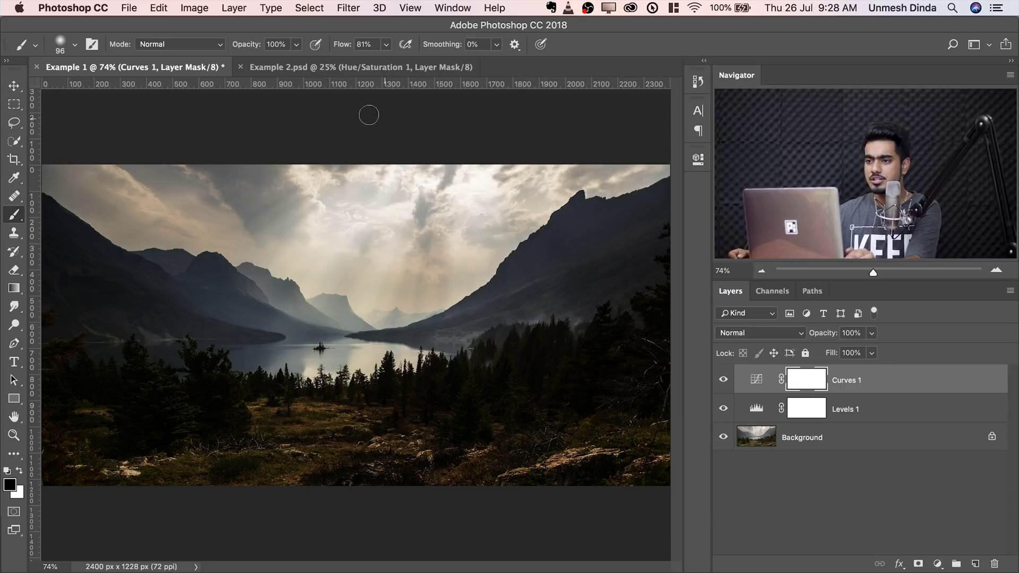
click(339, 68)
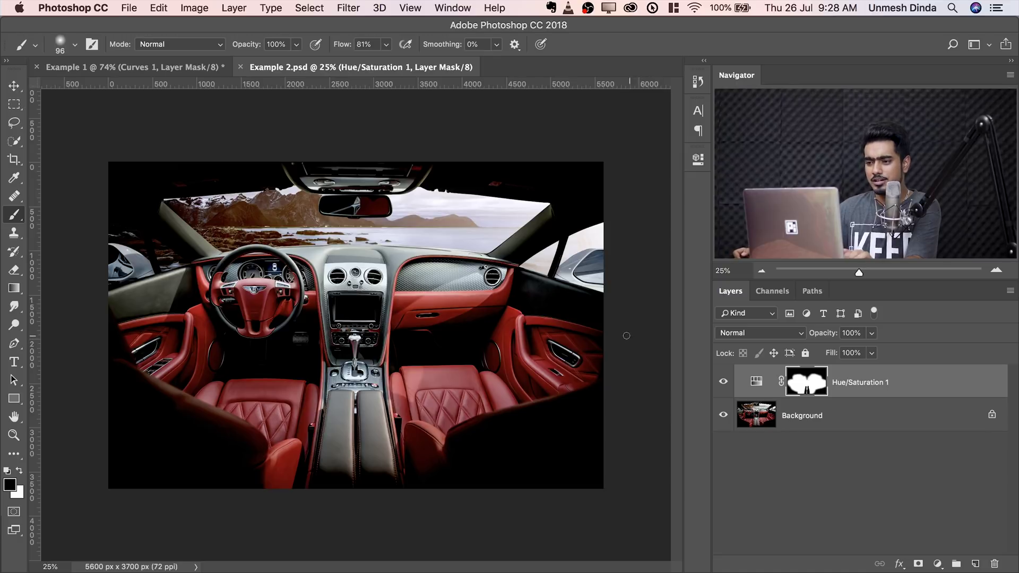
double_click(756, 382)
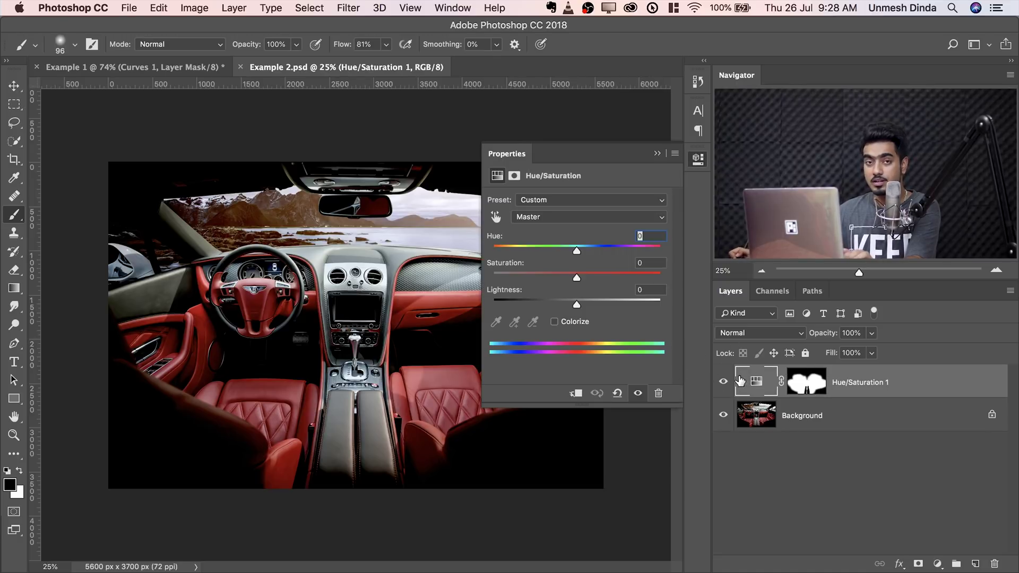
click(569, 217)
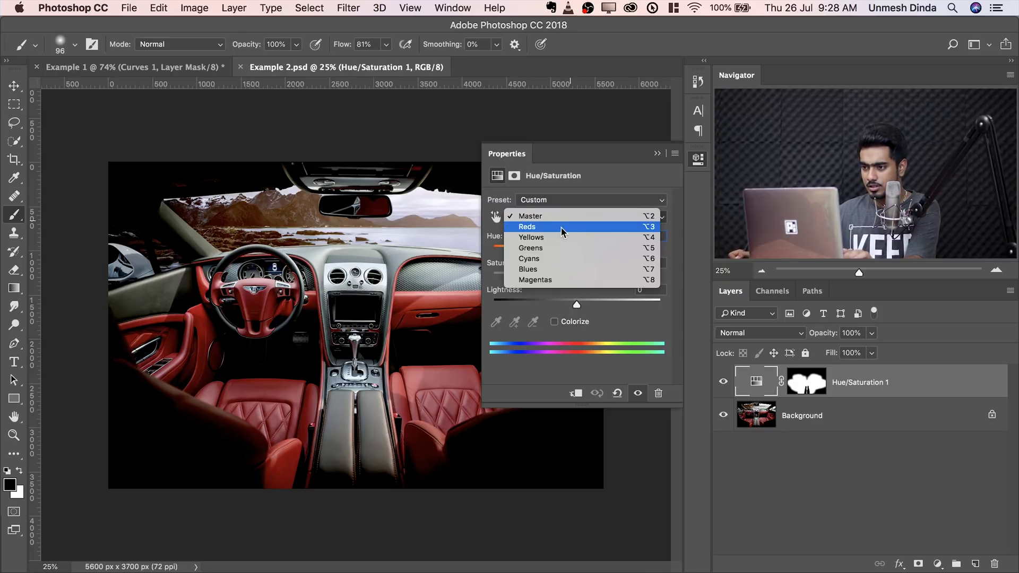
click(562, 227)
drag(577, 250, 546, 254)
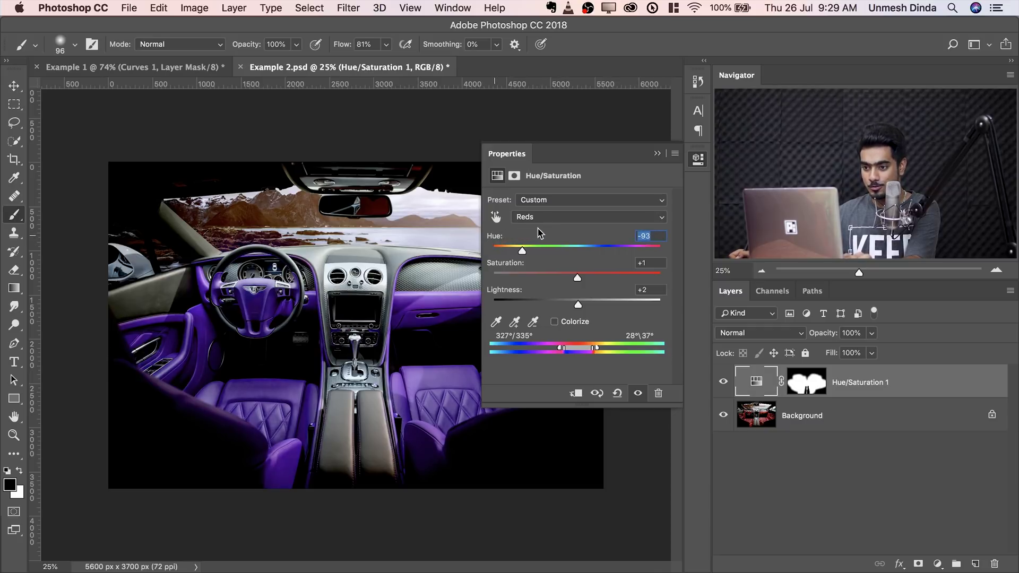
drag(540, 233, 443, 239)
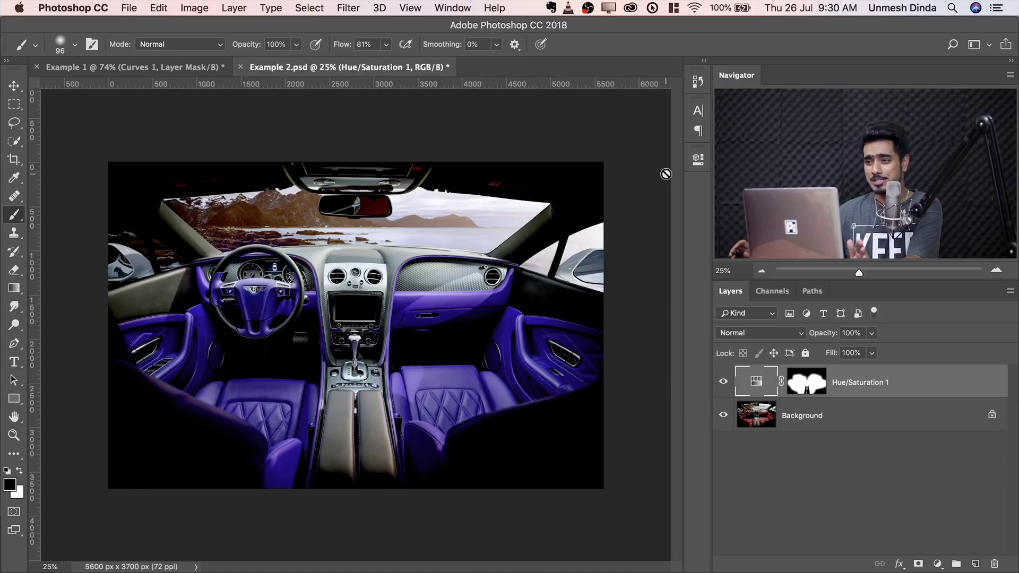
In Example 1, delete the old Curves 1 layer and add a new Curves layer
click(203, 69)
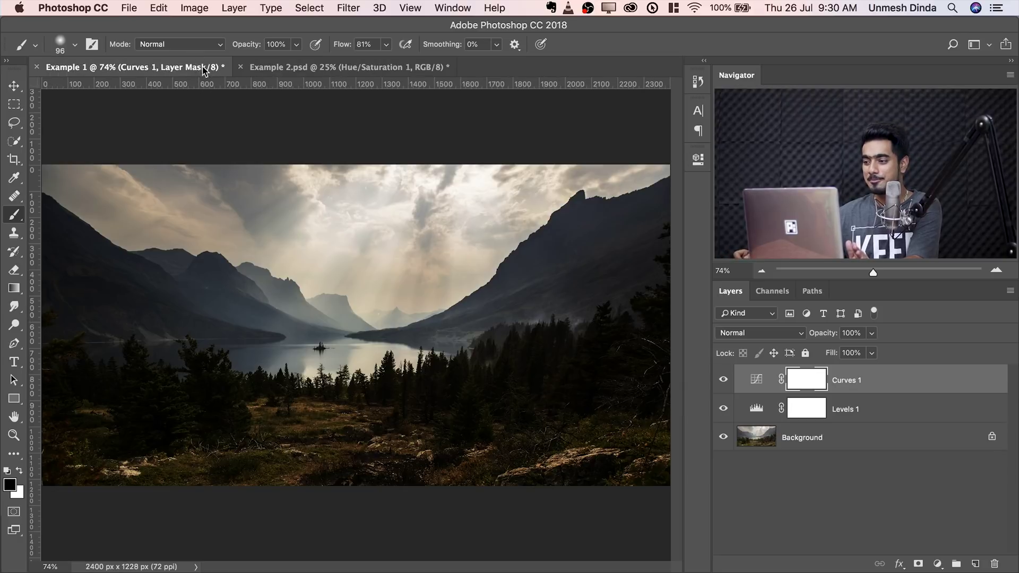
drag(898, 384, 995, 563)
click(939, 563)
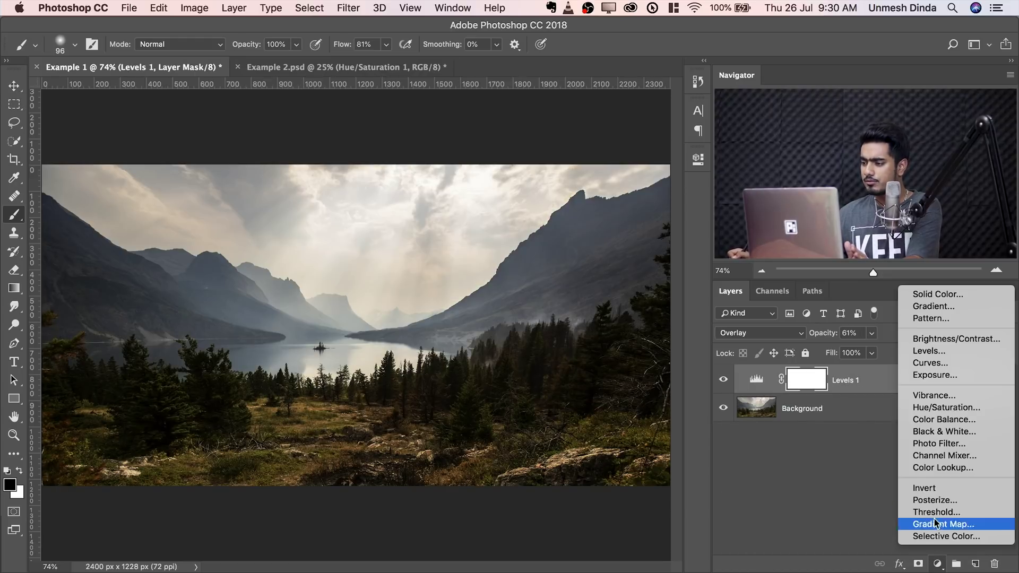
click(923, 366)
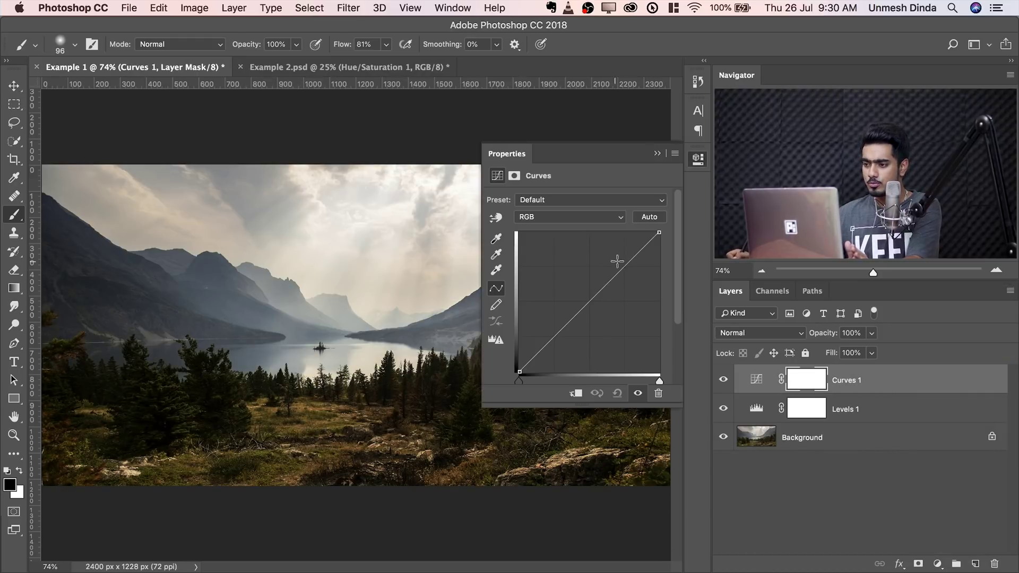
Shape the curve with highlight, lower-midtone and shadow points to darken the landscape
drag(634, 255, 640, 264)
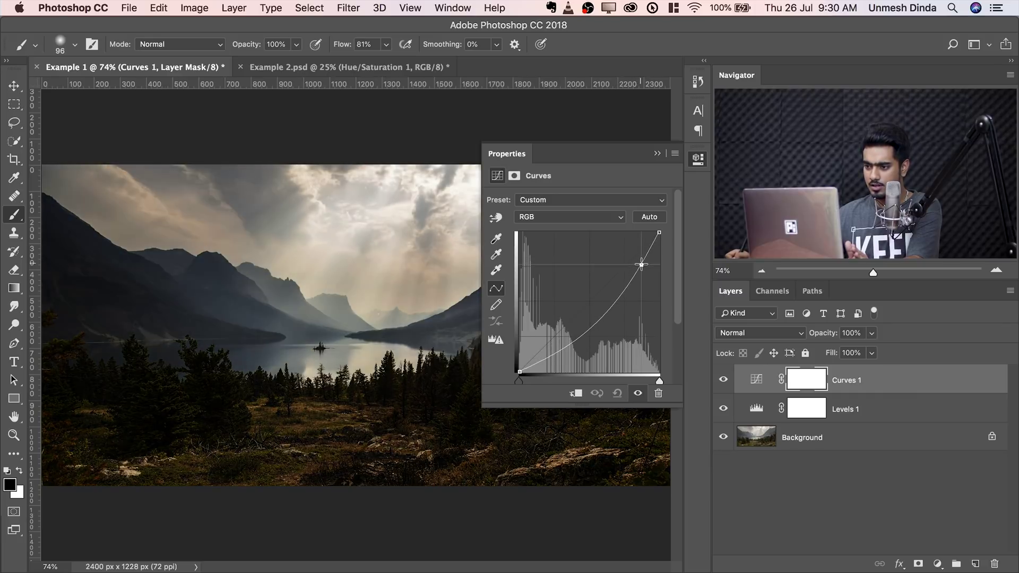
drag(576, 330, 576, 323)
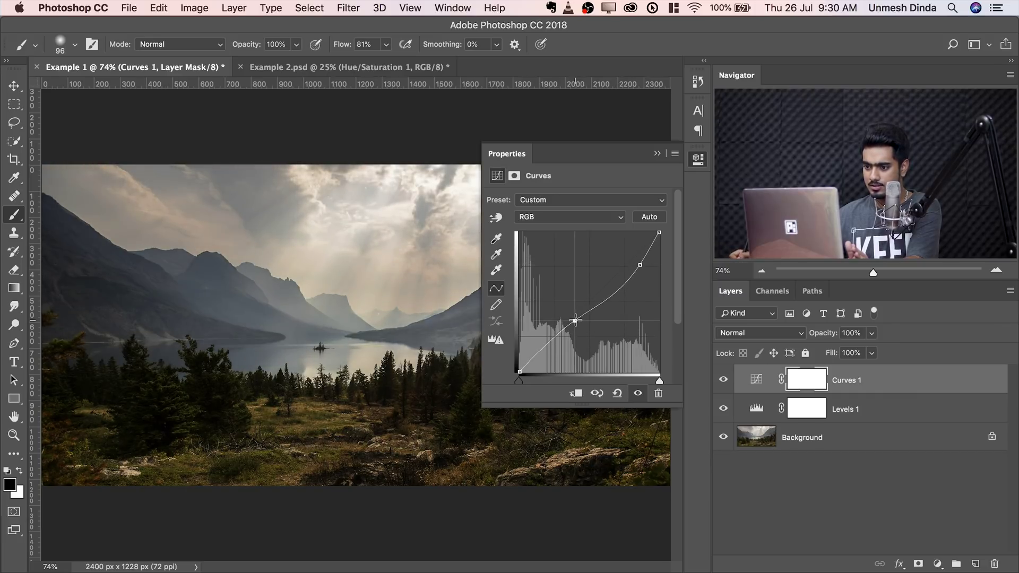
drag(539, 353, 538, 357)
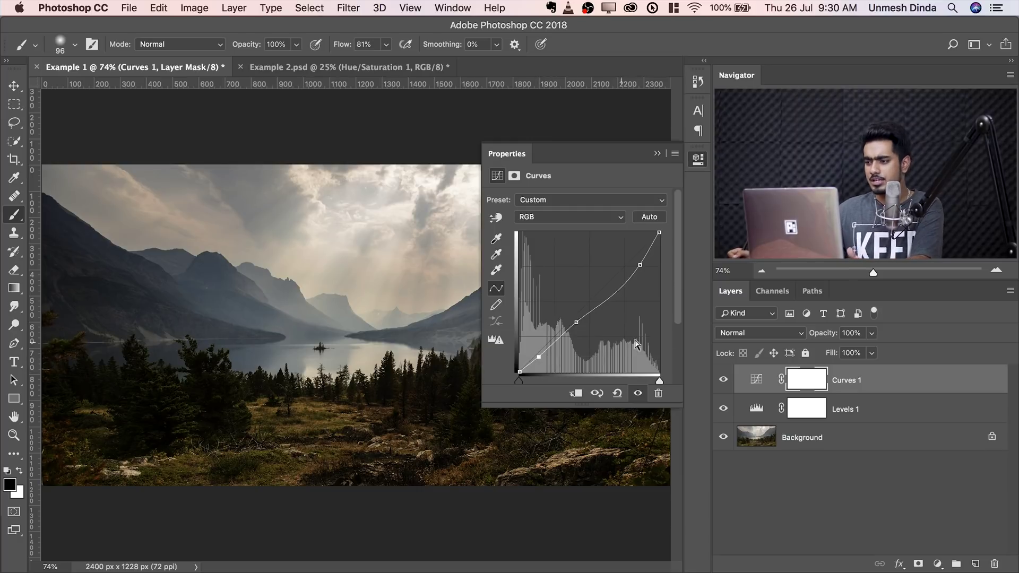
click(724, 381)
click(723, 383)
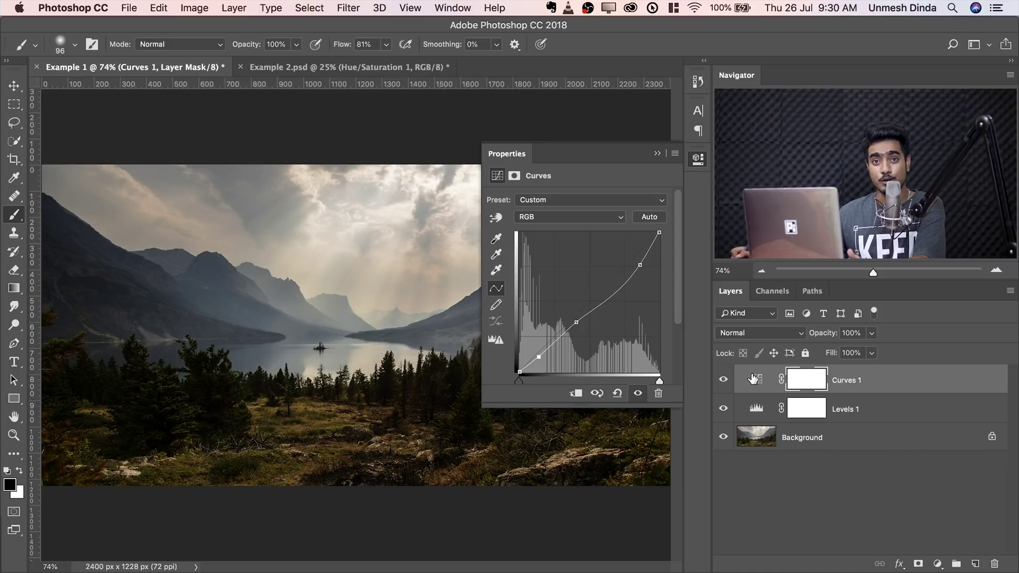
click(596, 395)
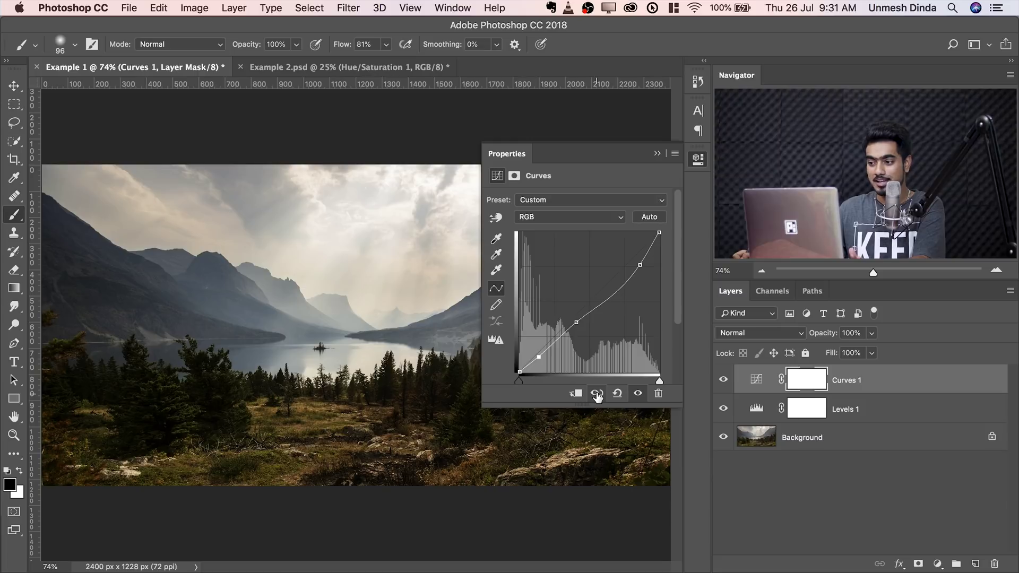
drag(597, 395, 594, 399)
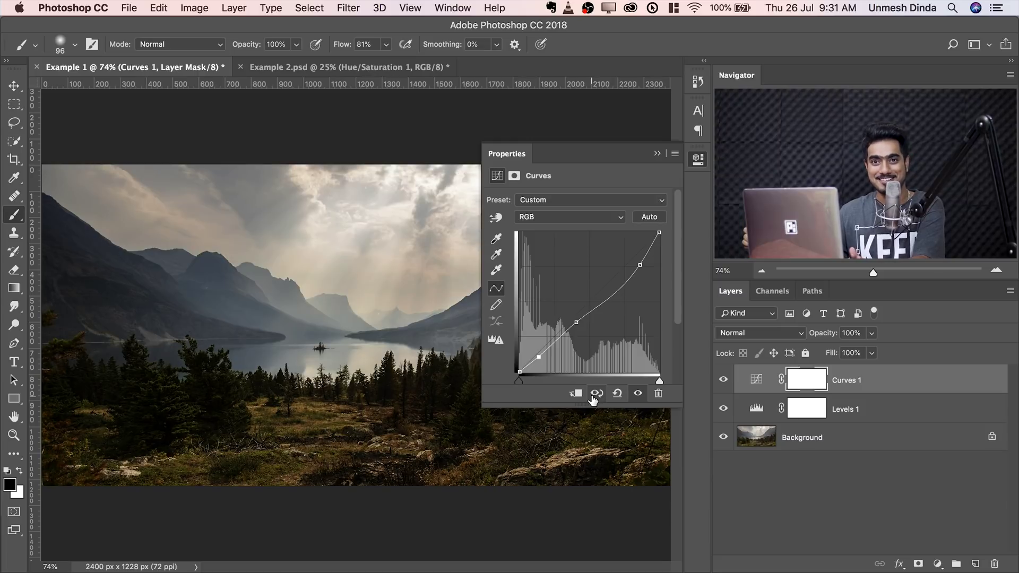